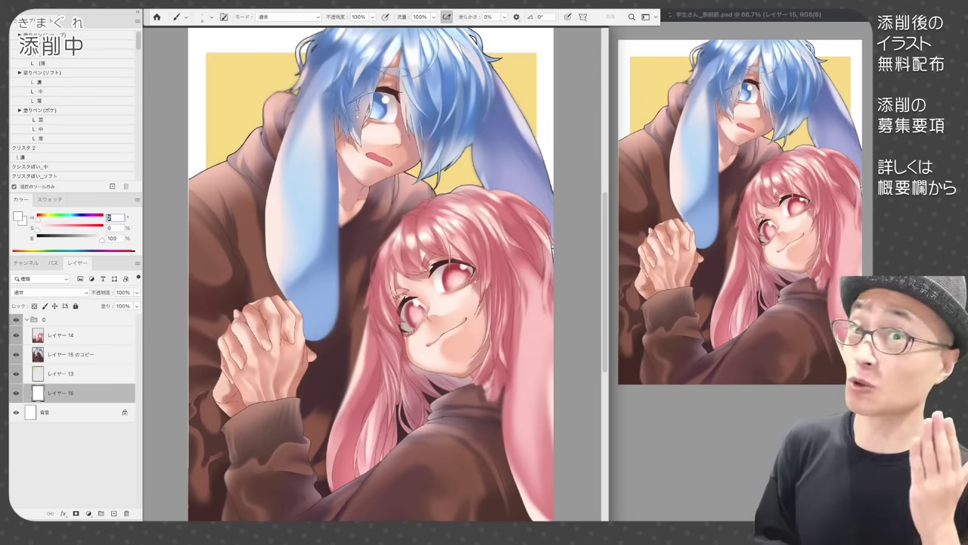
Lasso the pink-haired girl's eyes on レイヤー 14 and copy them onto separate new layers.
click(61, 335)
key(l)
mouse_move(428, 284)
mouse_down()
mouse_move(448, 261)
mouse_move(430, 286)
mouse_move(433, 304)
mouse_move(399, 313)
mouse_up()
key(super+j)
click(60, 354)
key(ctrl+j)
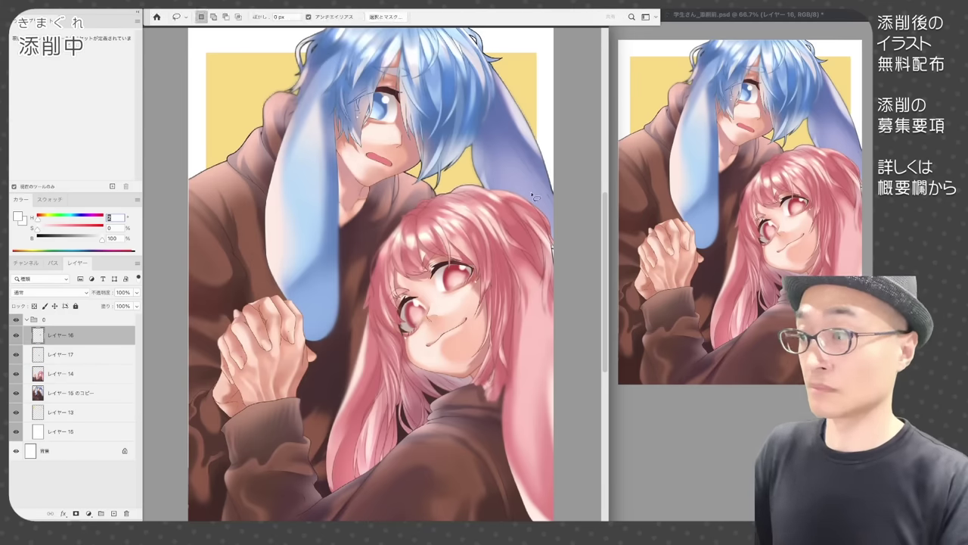
Slightly scale down and adjust the copied right-side eye on レイヤー 16, and merge it into レイヤー 17.
click(60, 335)
key(super+t)
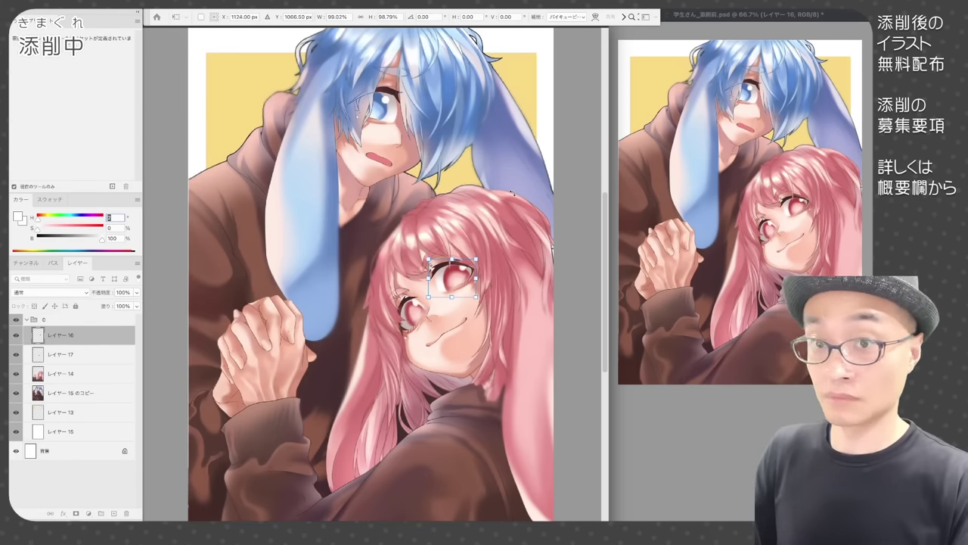
key(Return)
key(super+e)
Blend the transformed right-side eye into the face by brushing sampled colours around its lashes and inner edge.
key(b)
key(super+plus)
alt+click(443, 242)
mouse_move(500, 258)
mouse_down()
mouse_move(443, 264)
mouse_move(442, 247)
mouse_up()
alt+click(443, 239)
mouse_move(433, 262)
mouse_down()
mouse_move(443, 258)
mouse_move(444, 277)
mouse_up()
alt+click(445, 261)
alt+click(437, 266)
alt+click(447, 263)
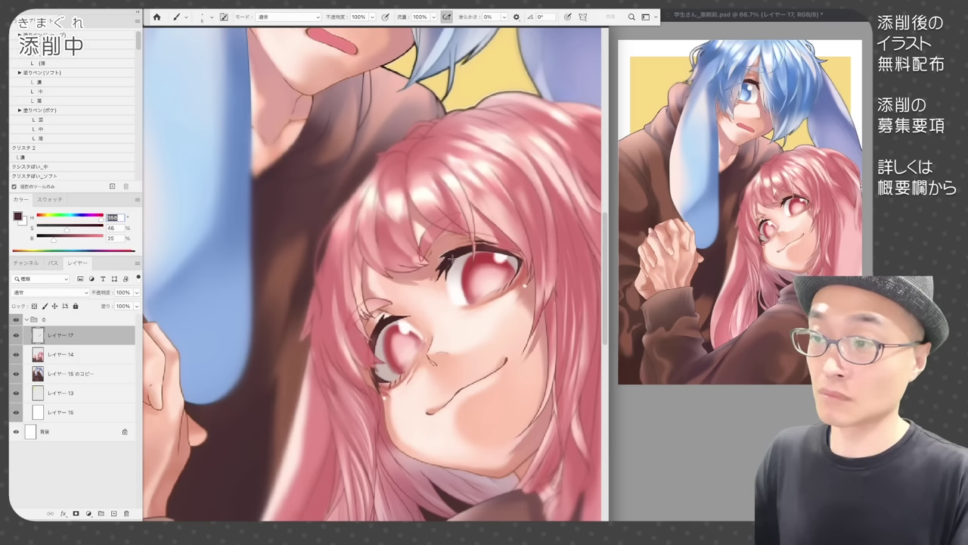
Clean up the edges of the left-side eye and beneath the right-side eye with sampled skin tones.
alt+click(414, 309)
mouse_move(409, 309)
mouse_down()
mouse_move(425, 342)
mouse_move(409, 383)
mouse_up()
alt+click(398, 320)
alt+click(420, 352)
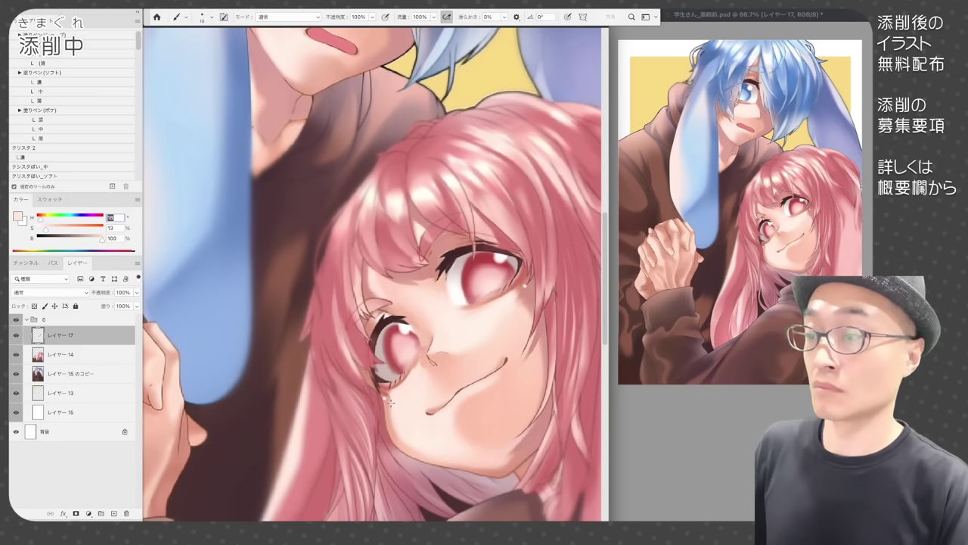
alt+click(456, 301)
drag(459, 294, 465, 298)
alt+click(461, 300)
key(bracketleft)
key(bracketleft)
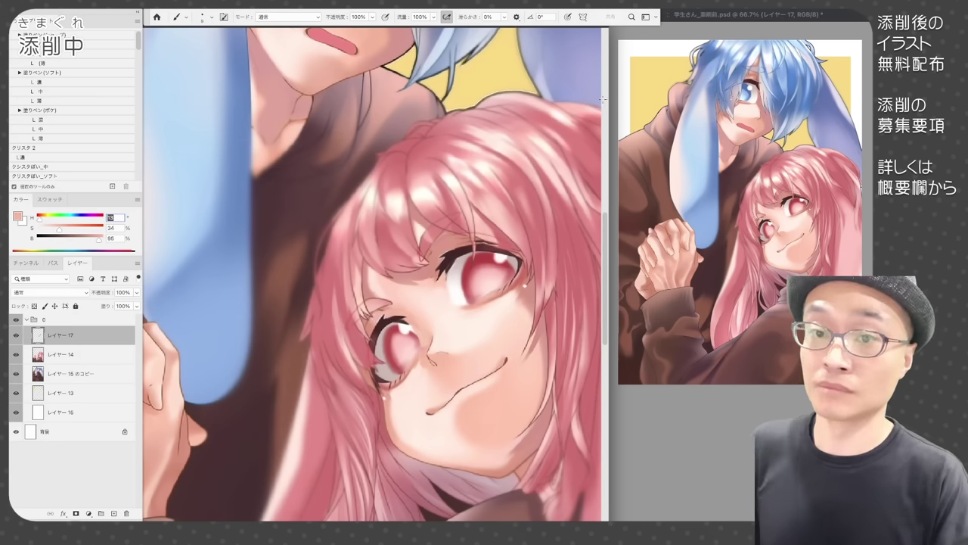
alt+click(387, 306)
key(super+minus)
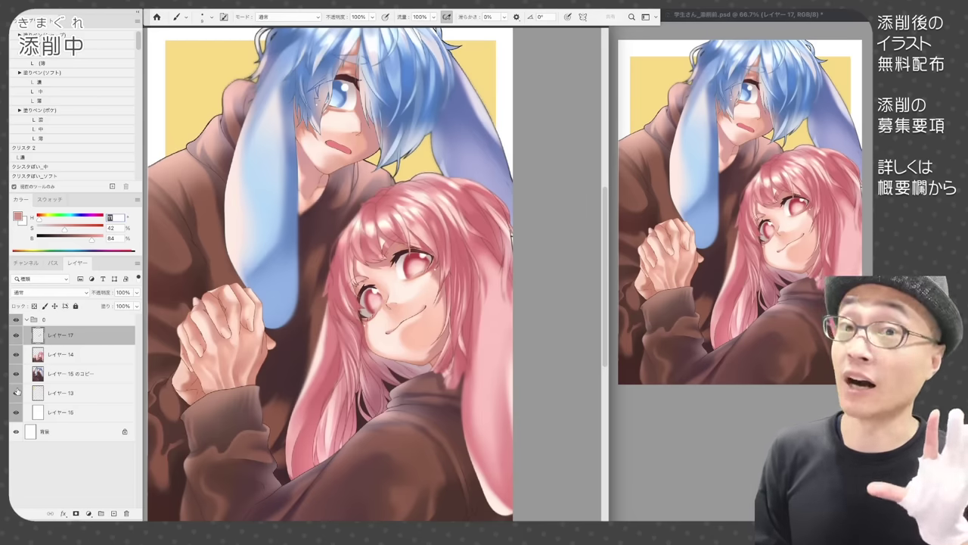
Toggle the visibility of レイヤー 17 to compare the eyes before and after the correction.
click(17, 337)
click(16, 337)
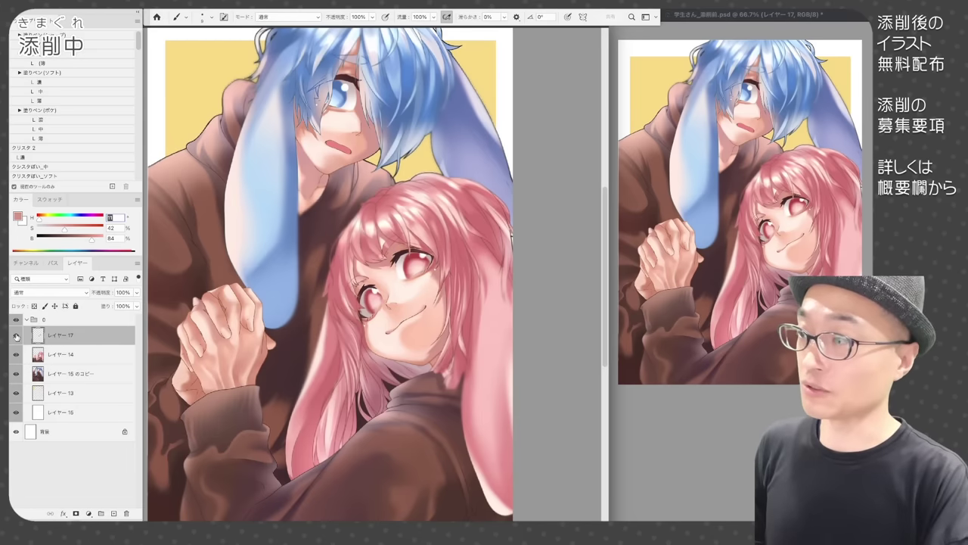
click(16, 337)
click(16, 335)
click(16, 335)
click(15, 335)
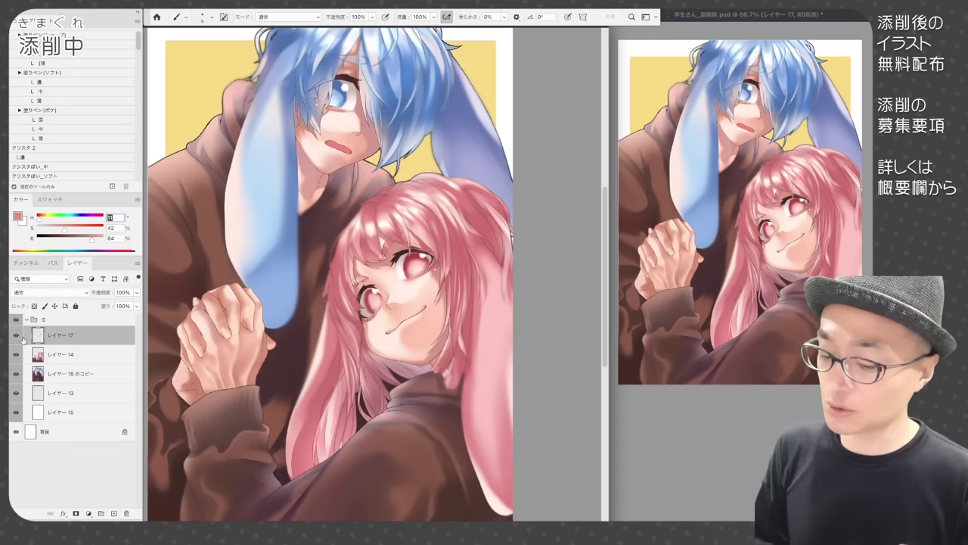
Repaint the outer corner and white of the girl's right-side eye and the edge of the left-side eye with sampled colours.
super+click(407, 282)
alt+click(393, 273)
drag(448, 233, 443, 233)
alt+click(452, 242)
alt+click(403, 256)
drag(401, 258, 410, 273)
alt+click(409, 265)
alt+click(325, 308)
mouse_move(336, 298)
mouse_down()
mouse_move(322, 311)
mouse_move(330, 344)
mouse_up()
Paint the upper parts of both of the girl's irises in a deeper red.
alt+click(413, 240)
mouse_move(407, 257)
mouse_down()
mouse_move(427, 238)
mouse_move(448, 238)
mouse_up()
drag(421, 245, 410, 263)
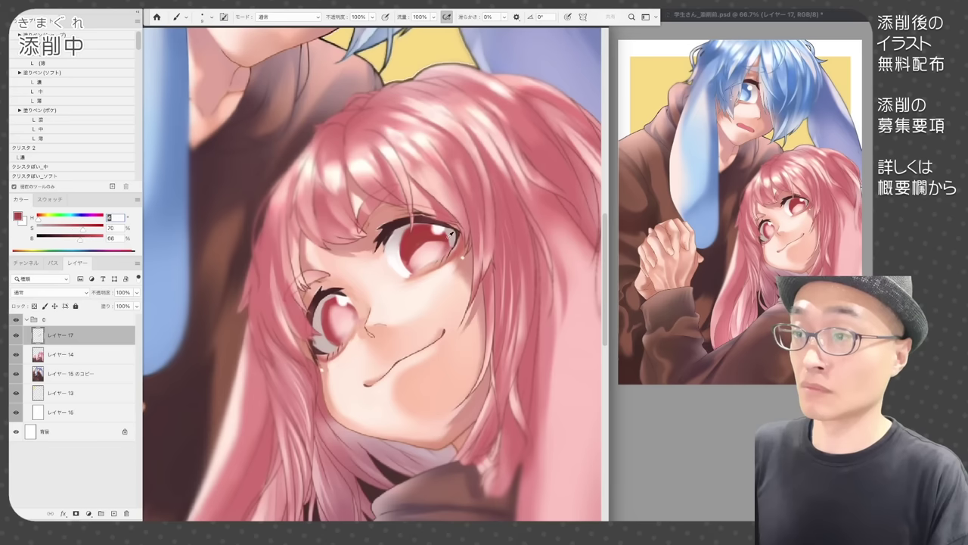
mouse_move(334, 306)
mouse_down()
mouse_move(331, 329)
mouse_move(352, 312)
mouse_up()
alt+click(438, 233)
alt+click(439, 239)
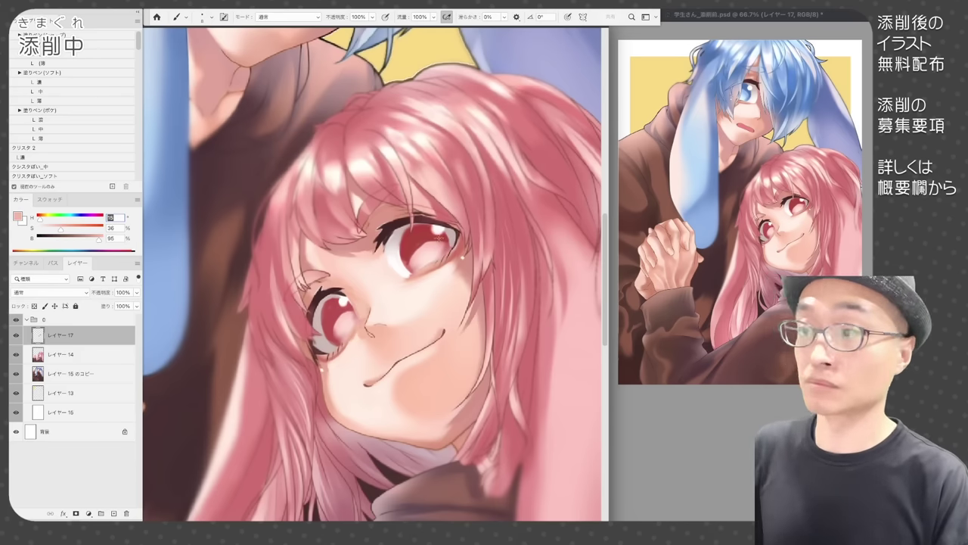
Narrow the white at the inner corner of the right-side eye by painting over it with sampled skin tones.
alt+click(383, 260)
mouse_move(383, 260)
mouse_down()
mouse_move(404, 282)
mouse_move(386, 252)
mouse_up()
key(bracketleft)
alt+click(356, 238)
alt+click(377, 261)
alt+click(386, 230)
Lasso the upper part of the right-side eye, transform it, and merge it down.
key(l)
mouse_move(388, 215)
mouse_down()
mouse_move(399, 247)
mouse_move(389, 217)
mouse_move(435, 211)
mouse_move(435, 223)
mouse_move(454, 232)
mouse_up()
key(super+t)
key(Return)
key(super+e)
Refine the lash line and upper edges of both eyes with a smaller brush and sampled colours.
key(b)
alt+click(380, 227)
alt+click(420, 208)
key(bracketleft)
key(bracketleft)
key(bracketleft)
alt+click(408, 225)
drag(324, 295, 348, 295)
alt+click(351, 293)
alt+click(427, 103)
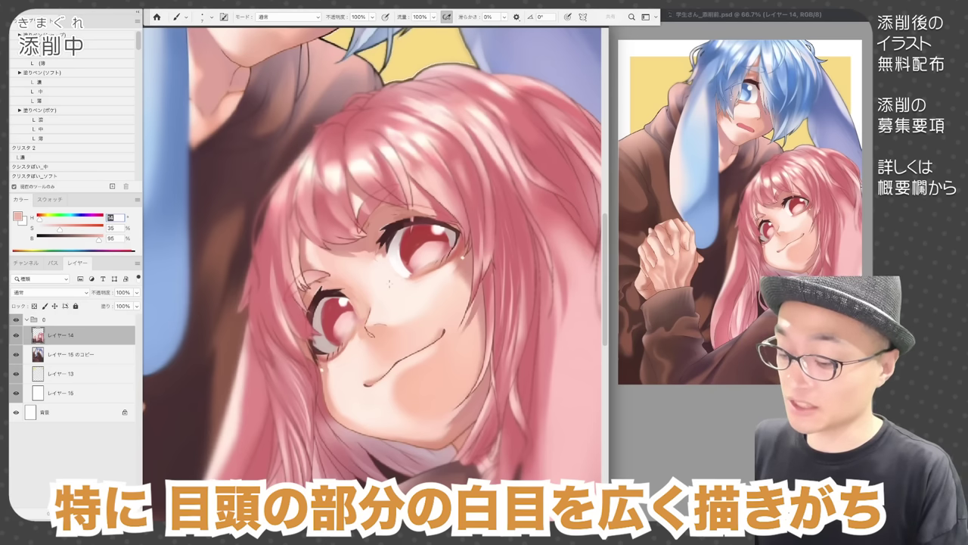
Step through the edit history to compare the white area at the inner corners of the girl's eyes.
key(super+z)
key(super+z)
key(super+z)
key(super+z)
key(super+z)
key(super+z)
key(ctrl+z)
key(ctrl+z)
key(ctrl+z)
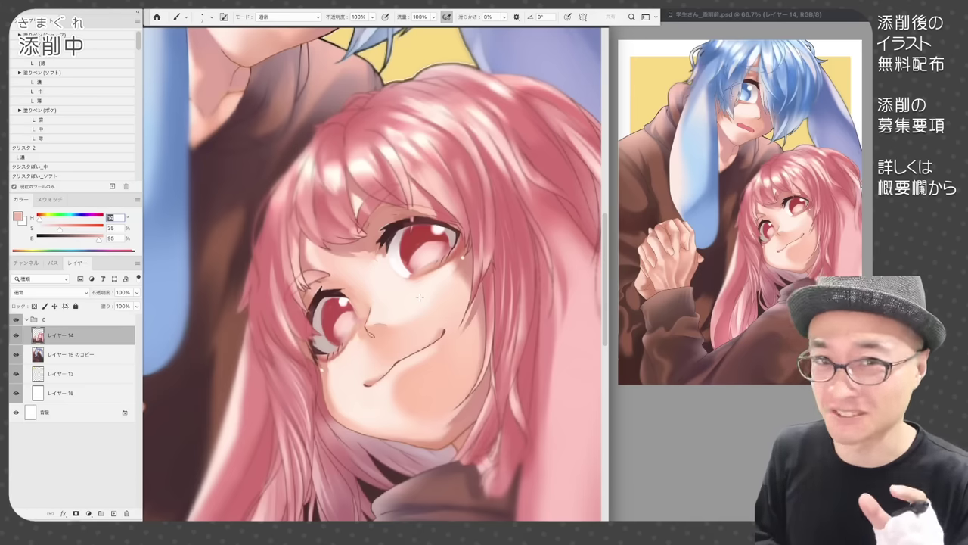
Paint over the light dots and lines beneath both eyes in skin tone with the 塗りペン(ソフト) 中 brush.
click(41, 147)
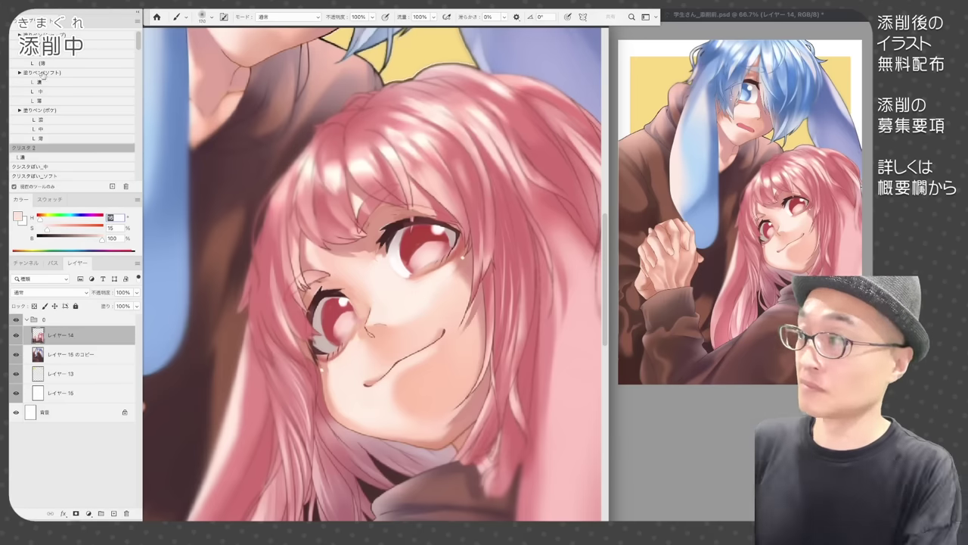
click(41, 92)
drag(412, 278, 460, 245)
mouse_move(331, 359)
mouse_down()
mouse_move(348, 343)
mouse_move(327, 366)
mouse_up()
alt+click(465, 261)
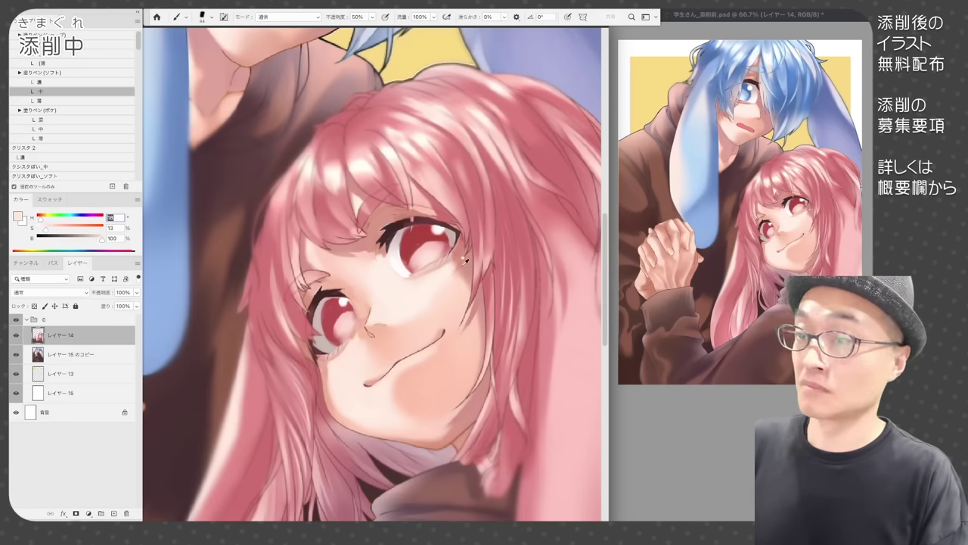
drag(457, 267, 454, 277)
Touch up the outer corner of the right-side eye with a smaller brush and a sampled colour.
key(bracketleft)
key(bracketleft)
key(bracketleft)
key(bracketleft)
key(bracketleft)
key(bracketleft)
alt+click(462, 248)
mouse_move(462, 237)
mouse_down()
mouse_move(336, 349)
mouse_move(448, 264)
mouse_move(370, 300)
mouse_move(335, 355)
mouse_move(339, 249)
mouse_move(454, 245)
mouse_up()
Brush a lighter sampled tone along the lower irises of both eyes.
alt+click(367, 302)
alt+click(370, 300)
alt+click(454, 246)
alt+click(428, 256)
drag(415, 271, 448, 255)
drag(337, 343, 355, 329)
Repaint the lower rim of the right-side eye up to its inner corner in a pale tone with a larger brush.
key(bracketright)
key(bracketright)
key(bracketright)
alt+click(418, 277)
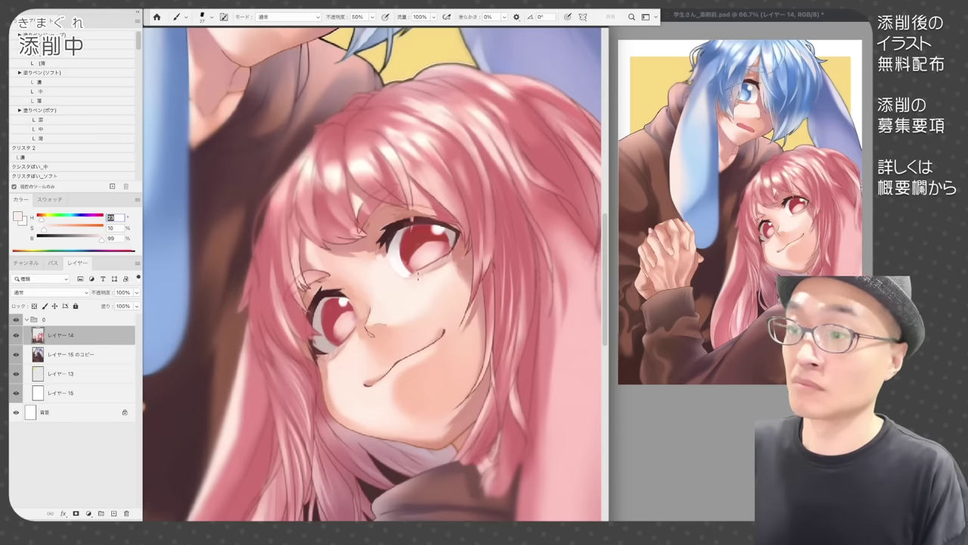
alt+click(452, 253)
mouse_move(418, 277)
mouse_down()
mouse_move(451, 255)
mouse_move(387, 248)
mouse_up()
Refine the white, lower rim and inner corner of the right-side eye with a smaller brush and sampled colours.
key(bracketleft)
key(bracketleft)
alt+click(447, 247)
alt+click(409, 275)
alt+click(409, 273)
alt+click(399, 258)
alt+click(393, 240)
alt+click(388, 240)
alt+click(348, 296)
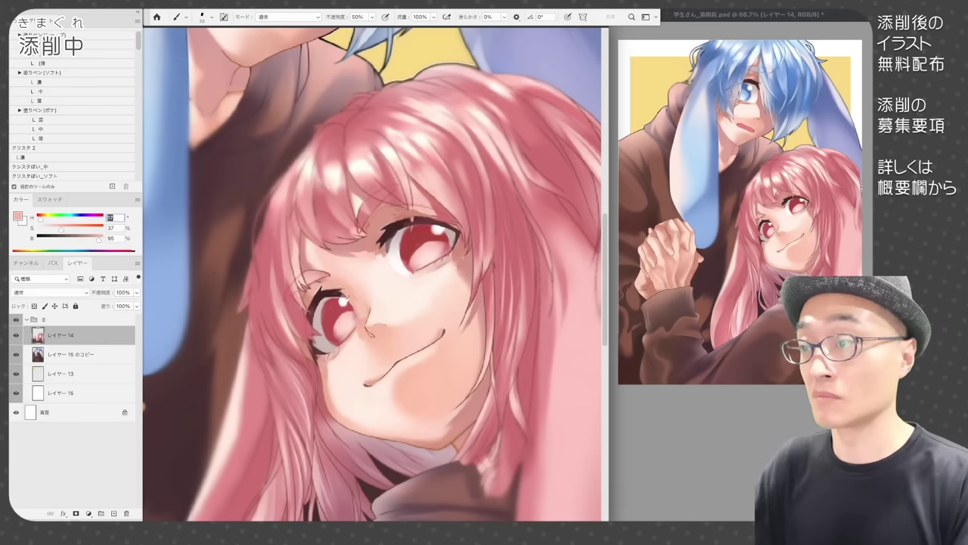
Shade the skin beside the outer corner of the right-side eye with sampled tones.
alt+click(467, 255)
drag(466, 237, 465, 253)
alt+click(452, 249)
alt+click(464, 248)
alt+click(397, 258)
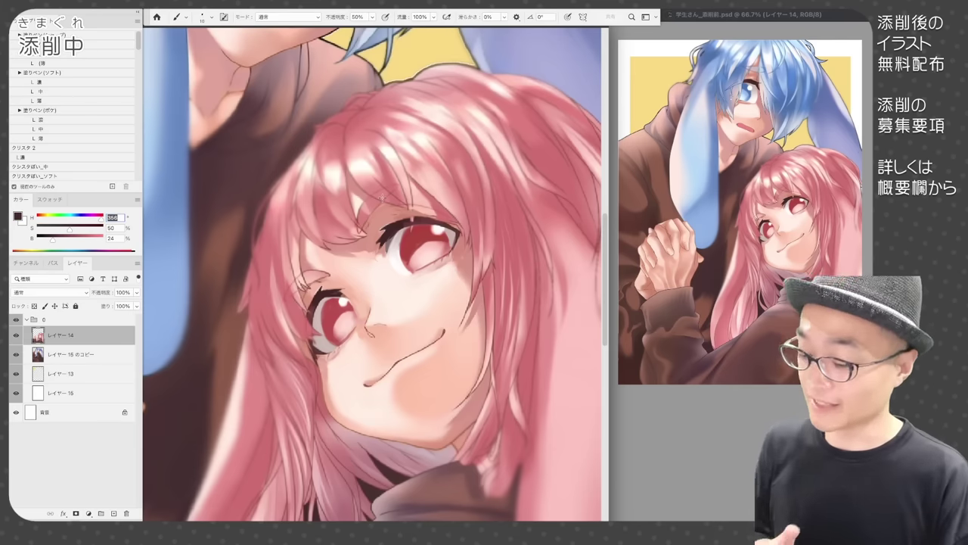
Undo and redo the latest stroke repeatedly to compare the eye with and without it.
key(super+z)
key(super+shift+z)
key(super+z)
key(super+shift+z)
key(super+z)
key(super+shift+z)
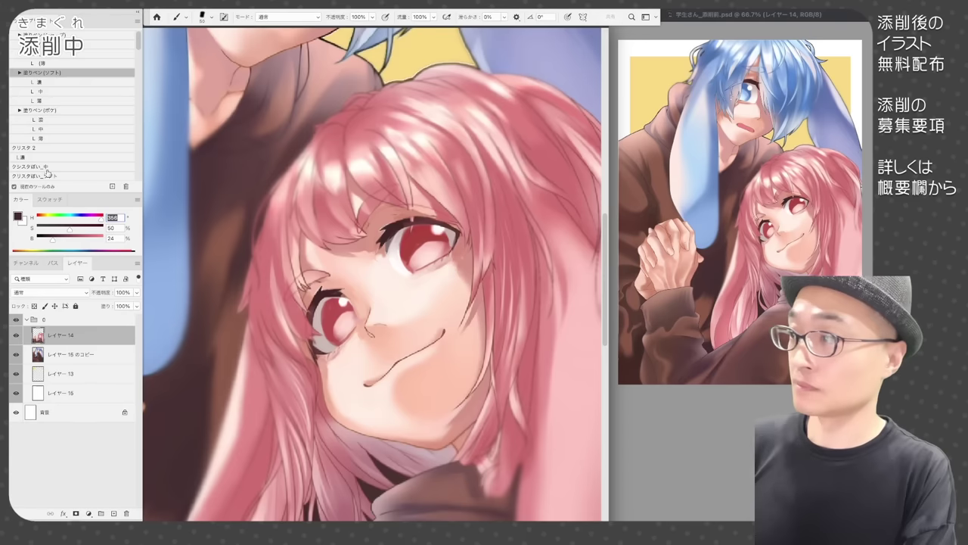
Draw darker upper lashes on both of the girl's eyes with the クリスタ 2 濃 brush.
click(47, 157)
drag(397, 218, 388, 227)
drag(312, 300, 303, 296)
mouse_move(385, 224)
mouse_down()
mouse_move(376, 236)
mouse_move(438, 217)
mouse_up()
drag(313, 287, 302, 311)
Extend the lash line at the outer corner of the right-side eye and darken the left-side eye's lower outer lashes.
alt+click(458, 241)
alt+click(447, 222)
drag(446, 223, 468, 234)
alt+click(312, 342)
drag(309, 340, 315, 363)
alt+click(403, 256)
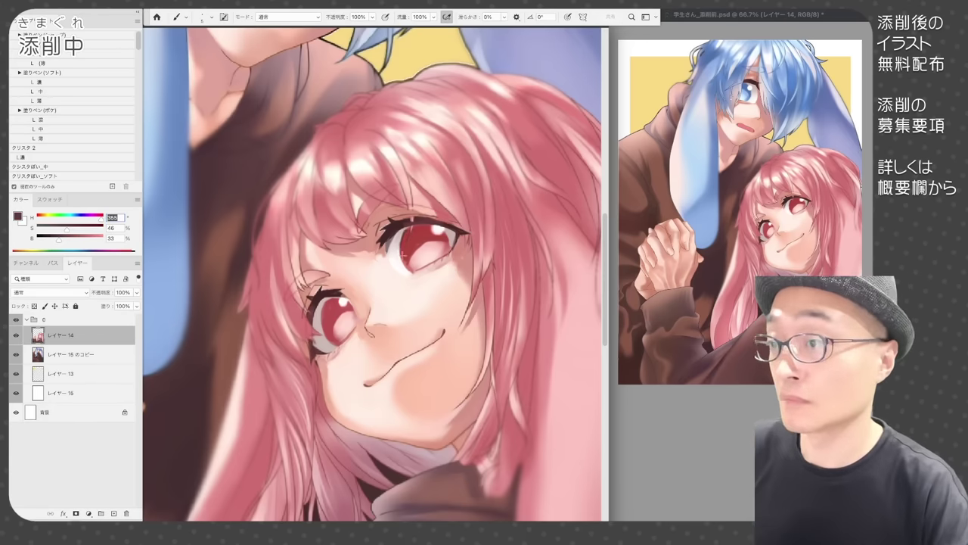
Darken the iris outlines and pupils of both eyes with sampled dark reds.
drag(402, 251, 410, 268)
drag(447, 233, 443, 250)
alt+click(339, 316)
alt+click(326, 298)
mouse_move(325, 301)
mouse_down()
mouse_move(330, 342)
mouse_move(353, 322)
mouse_up()
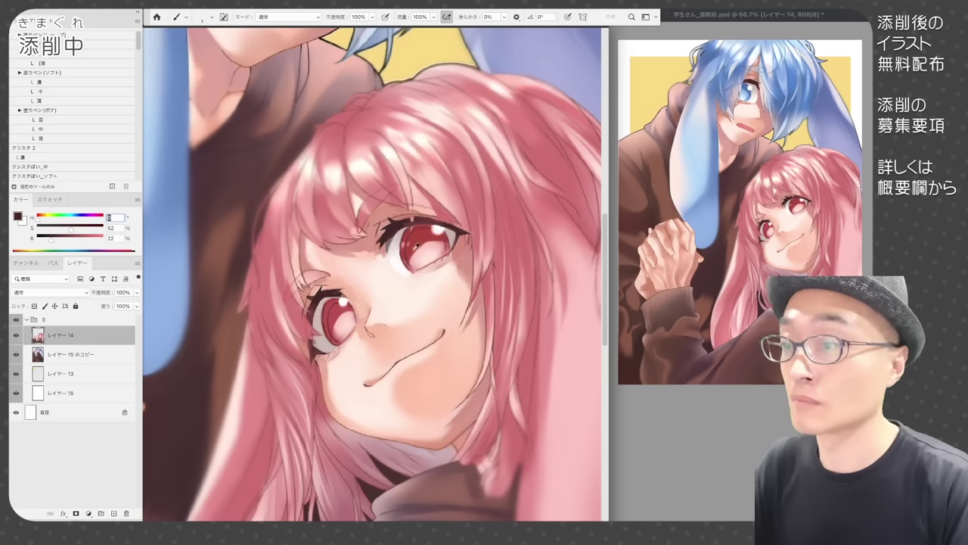
Add soft highlights to both irises on a new ハードライト layer at 56% opacity, erase the excess, and merge it down.
click(113, 513)
click(49, 292)
click(43, 439)
drag(403, 242, 414, 251)
drag(101, 292, 84, 292)
key(e)
drag(325, 310, 337, 320)
key(b)
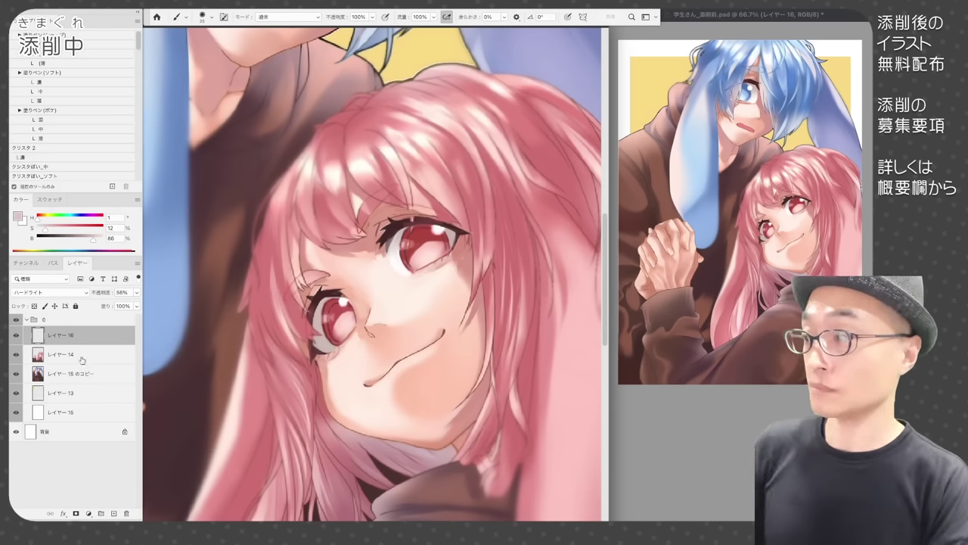
key(super+e)
Draw darker, thicker eyebrows above both eyes on a new layer, merge it down, and refine the right-side brow.
click(113, 512)
drag(359, 220, 396, 191)
drag(292, 292, 328, 278)
key(super+e)
alt+click(375, 203)
drag(367, 220, 393, 192)
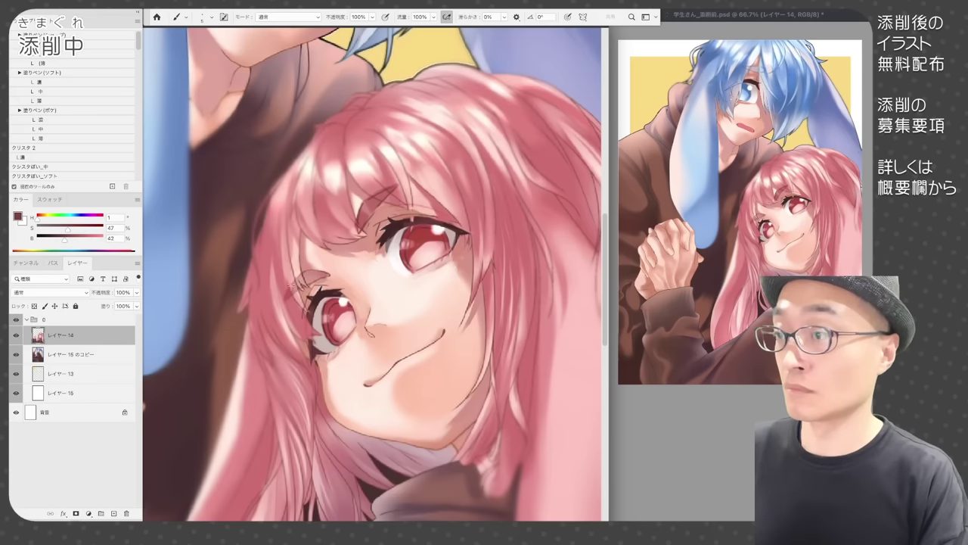
Refine the shape and edges of both eyebrows with colours sampled from the brow and surrounding skin, and save the document.
drag(305, 280, 284, 302)
drag(313, 270, 330, 277)
alt+click(321, 286)
key(super+s)
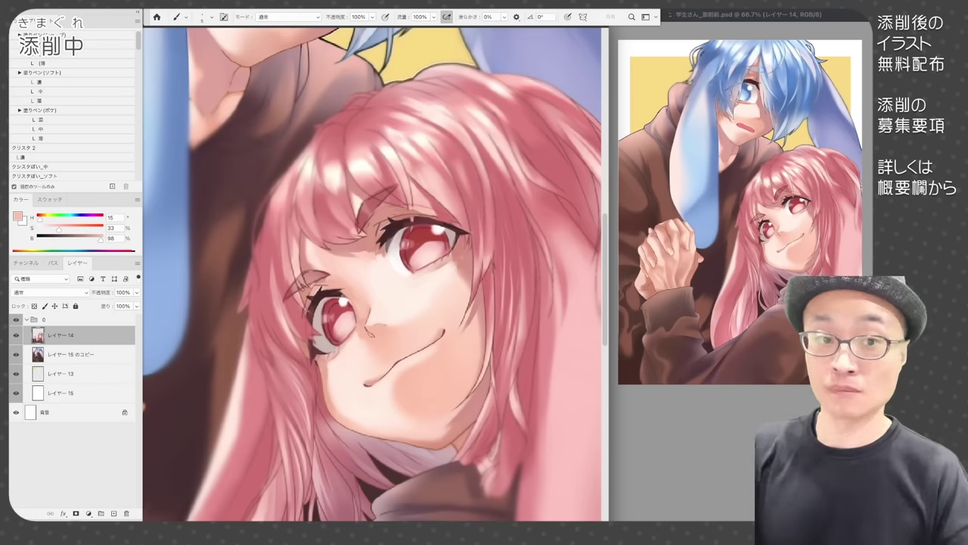
alt+click(321, 274)
alt+click(349, 265)
drag(291, 304, 325, 277)
drag(363, 227, 392, 192)
Compare the girl's face with and without the recent eyebrow and eye corrections by repeatedly undoing and redoing them.
key(super+z)
key(super+shift+z)
key(super+z)
key(super+shift+z)
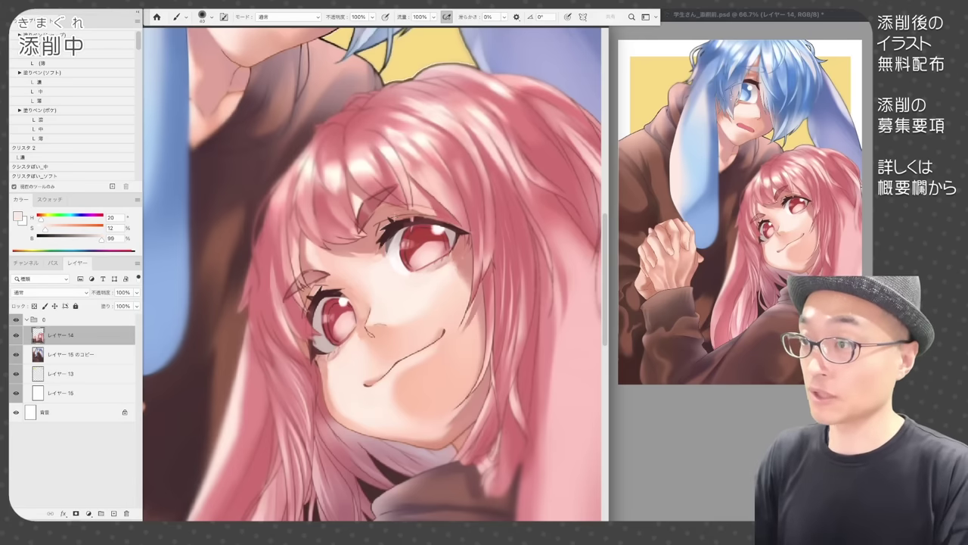
key(ctrl+z)
key(ctrl+shift+z)
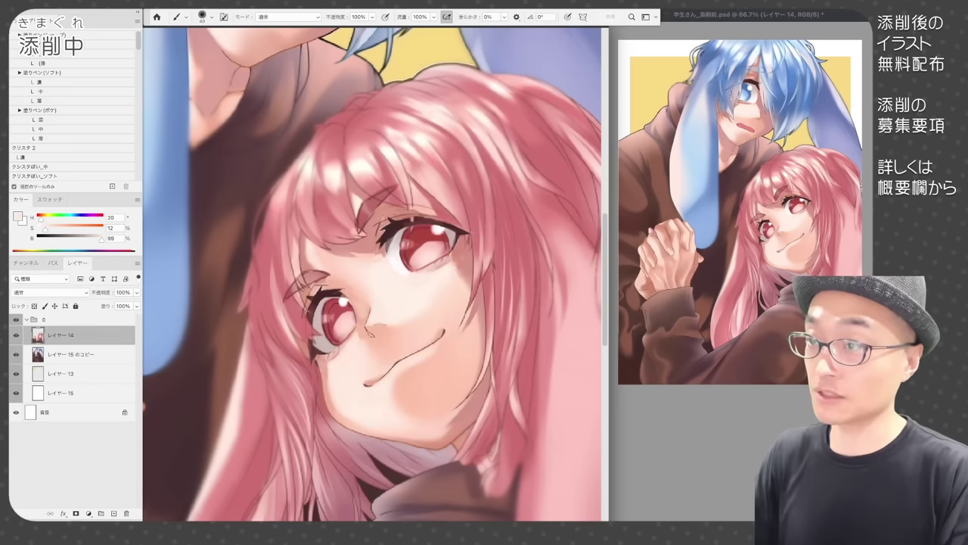
key(ctrl+z)
key(ctrl+shift+z)
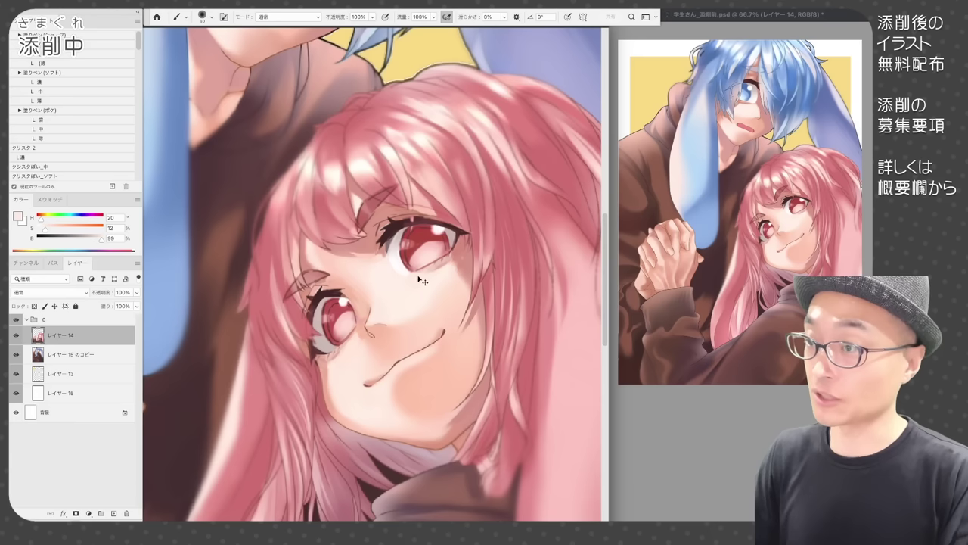
key(ctrl+z)
key(ctrl+shift+z)
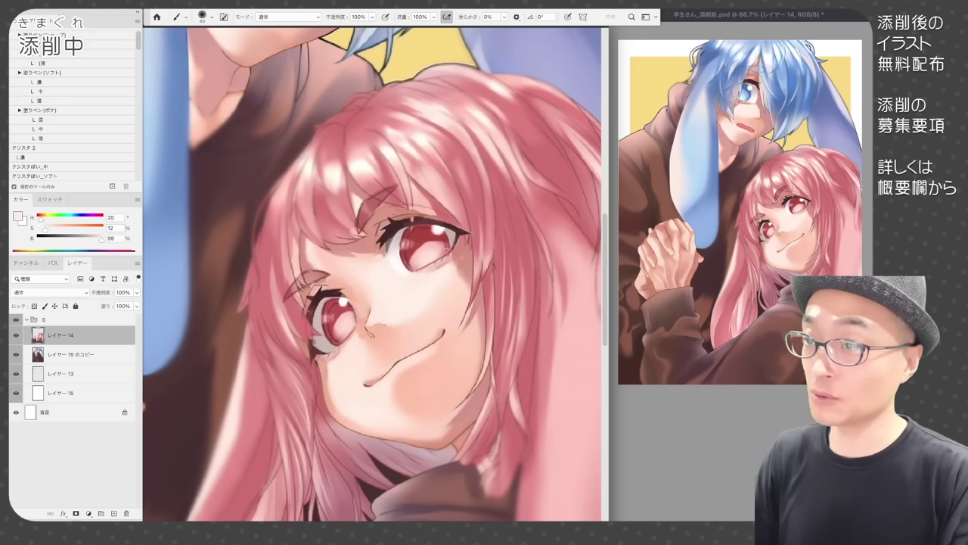
key(ctrl+z)
key(ctrl+shift+z)
key(ctrl+z)
key(ctrl+shift+z)
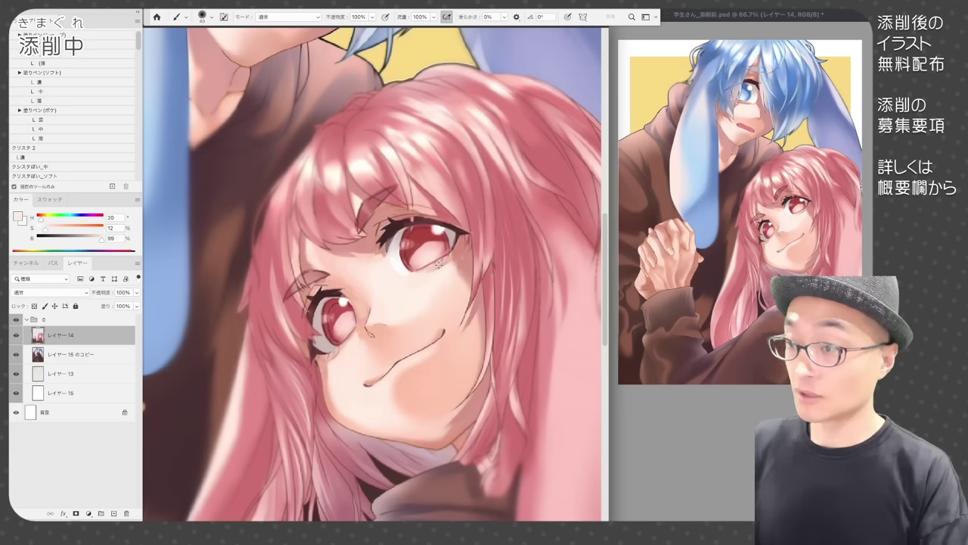
key(ctrl+z)
key(ctrl+shift+z)
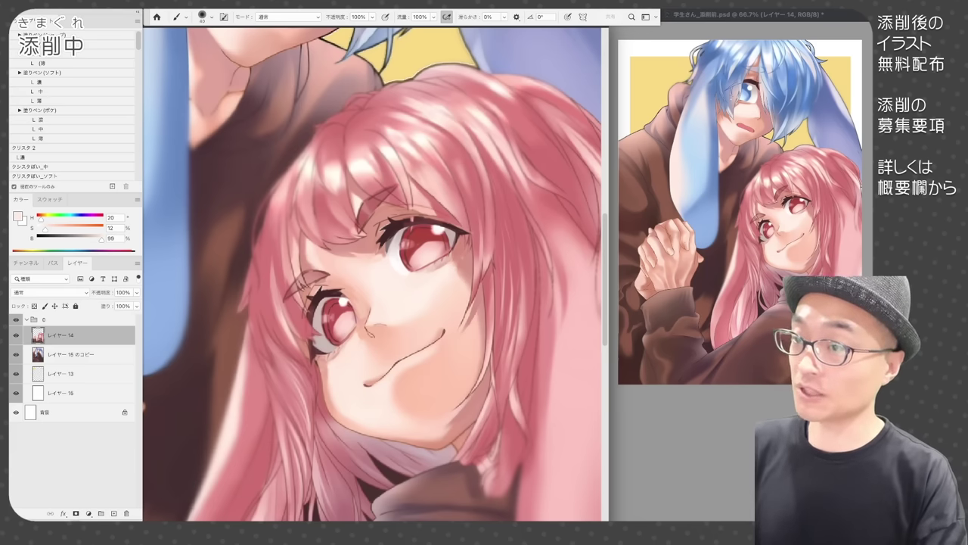
key(ctrl+z)
key(ctrl+shift+z)
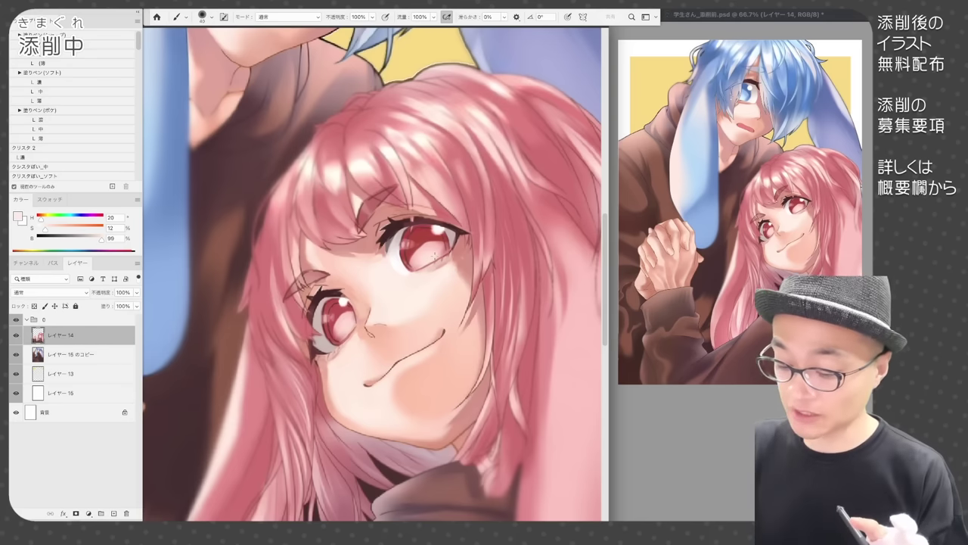
key(ctrl+z)
key(ctrl+shift+z)
key(ctrl+z)
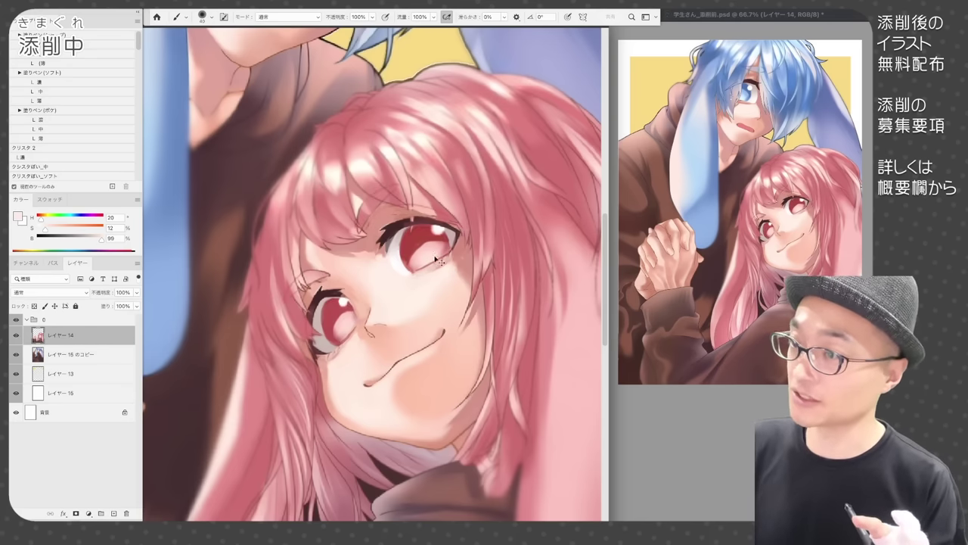
key(ctrl+shift+z)
key(ctrl+z)
key(ctrl+z)
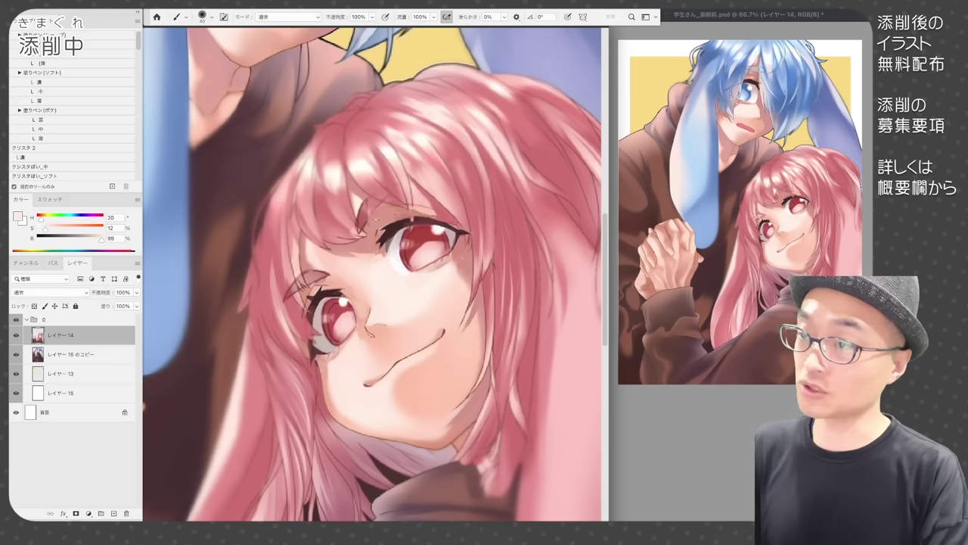
key(ctrl+shift+z)
key(ctrl+shift+z)
key(ctrl+z)
key(ctrl+shift+z)
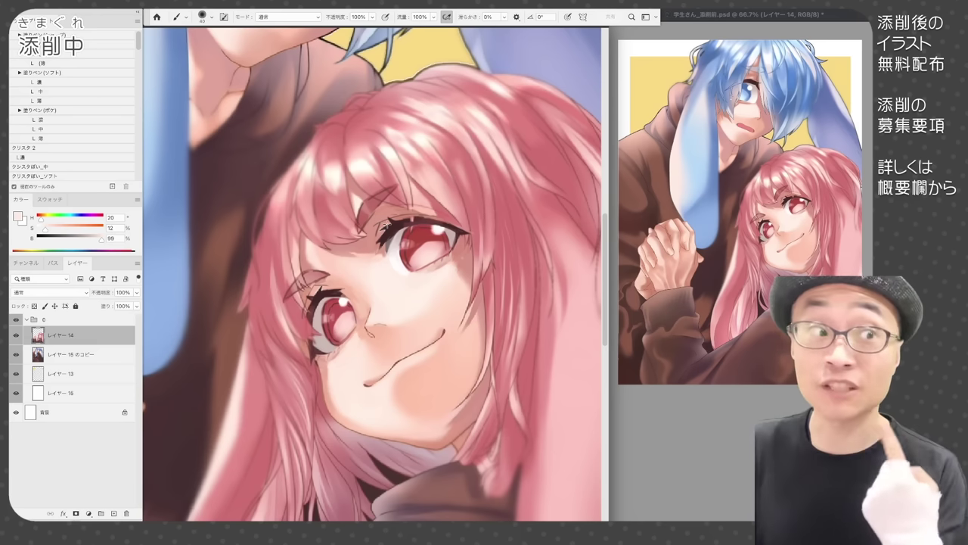
Copy the girl's mouth area onto its own layer and scale it down to about 77%.
key(l)
key(ctrl+j)
drag(448, 327, 450, 329)
key(ctrl+t)
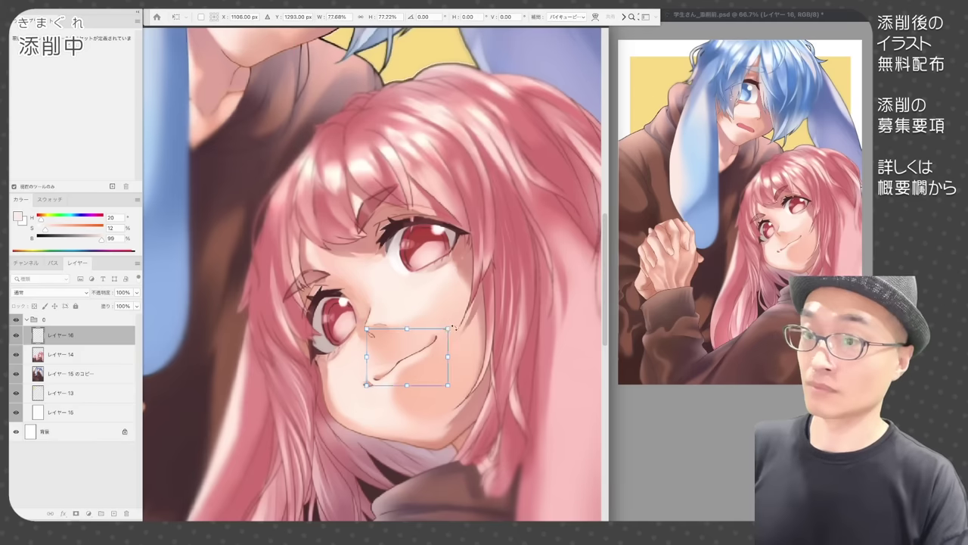
key(Return)
Redraw the shrunken mouth line darker and thicker with a sampled dark brown, and clean up around it with nearby skin tones.
key(b)
alt+click(369, 389)
alt+click(393, 370)
drag(395, 368, 436, 337)
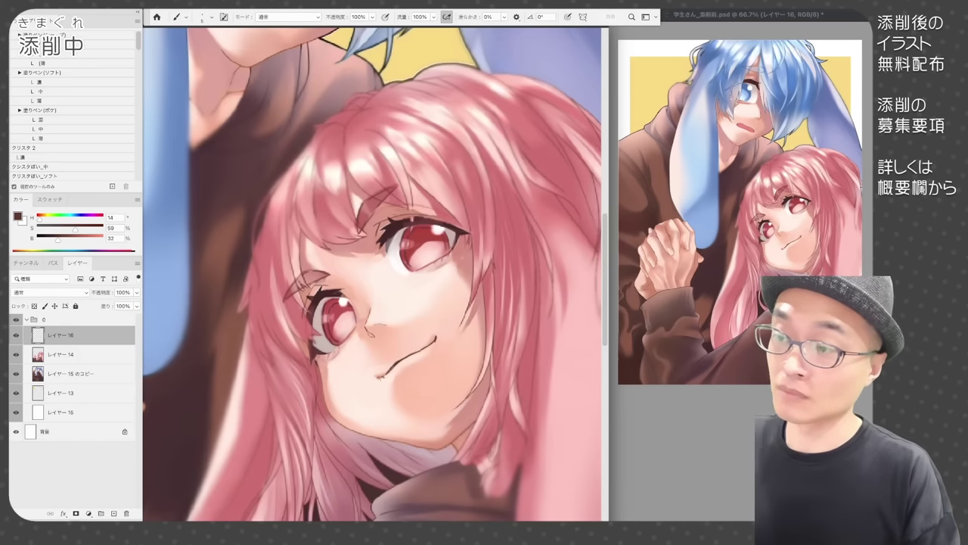
alt+click(435, 350)
alt+click(431, 347)
alt+click(437, 352)
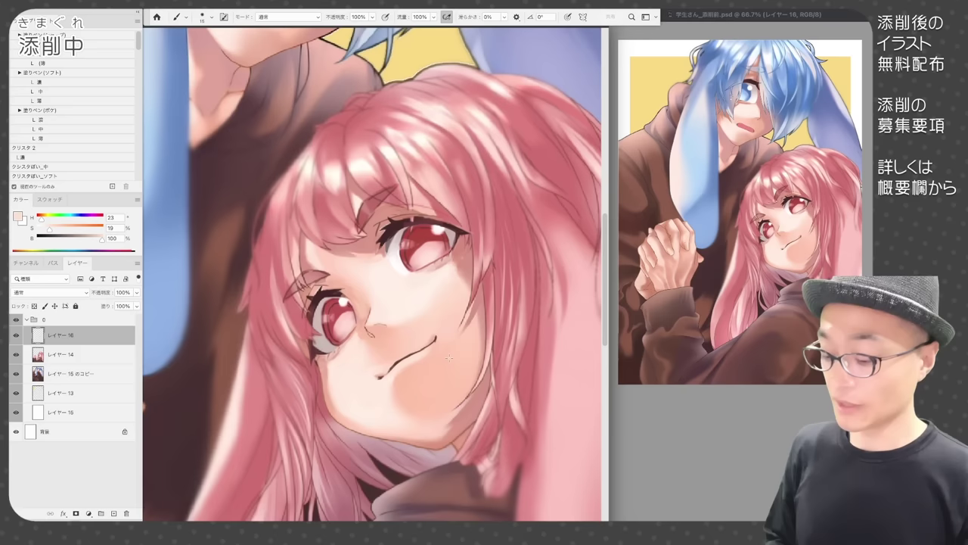